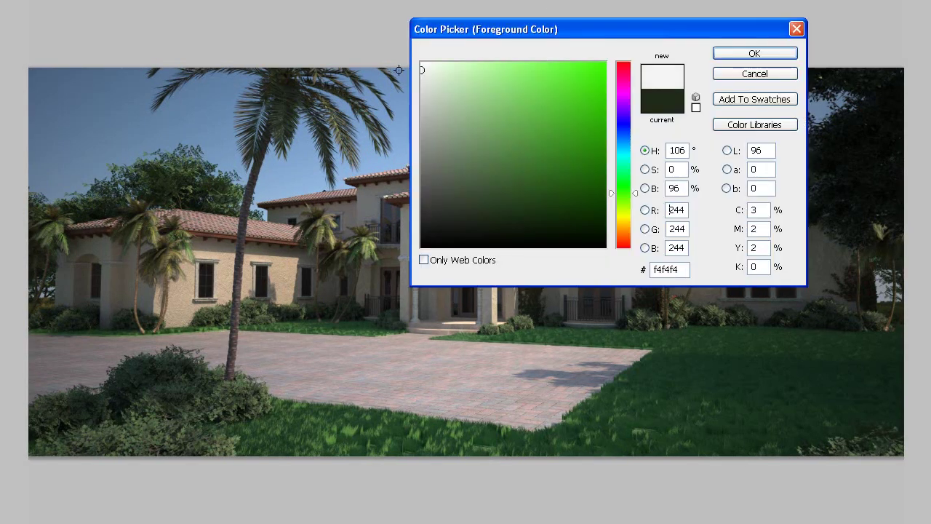
Accept near-white f4f4f4 and dab about nine soft cloud puffs across the sky
click(87, 105)
click(191, 145)
click(287, 177)
click(439, 94)
click(227, 95)
click(587, 95)
click(640, 91)
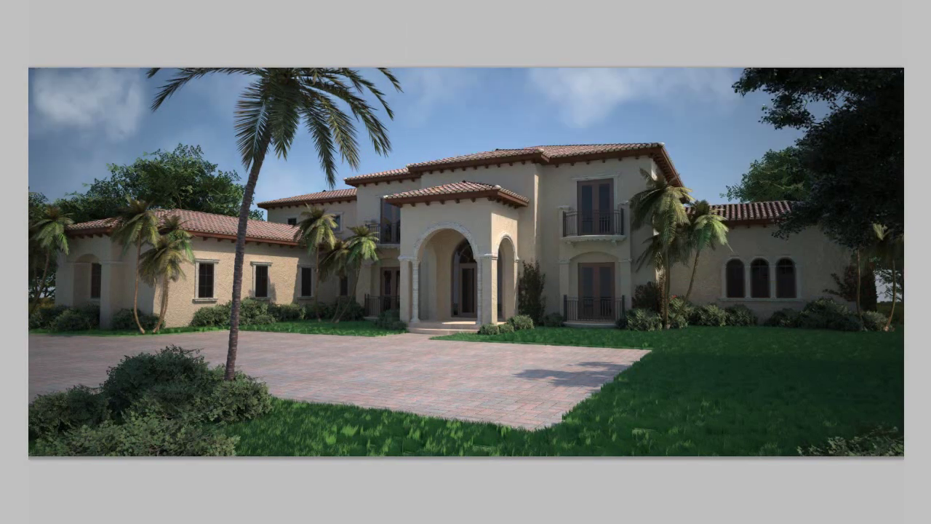
click(49, 153)
click(400, 105)
click(342, 146)
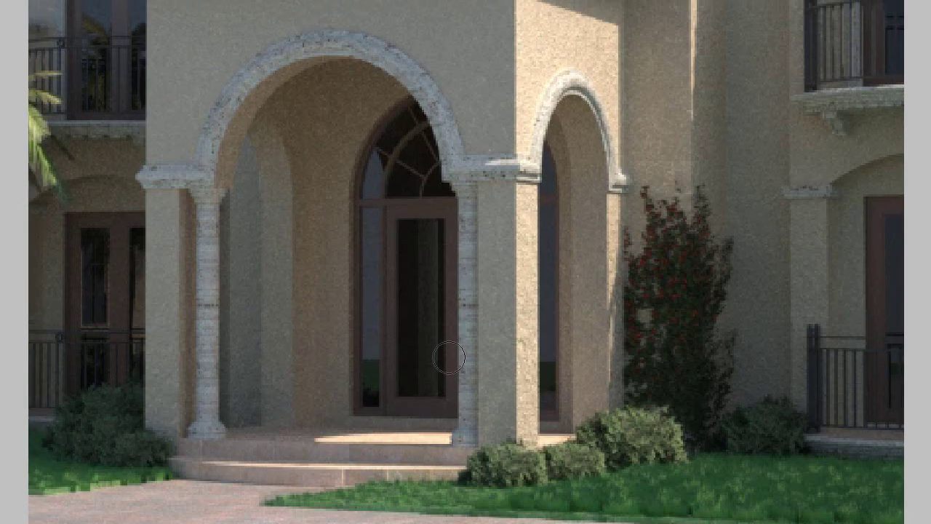
Apply a yellowish grime colour and brush staining up the entrance pillar base, adjusting brush size
click(720, 54)
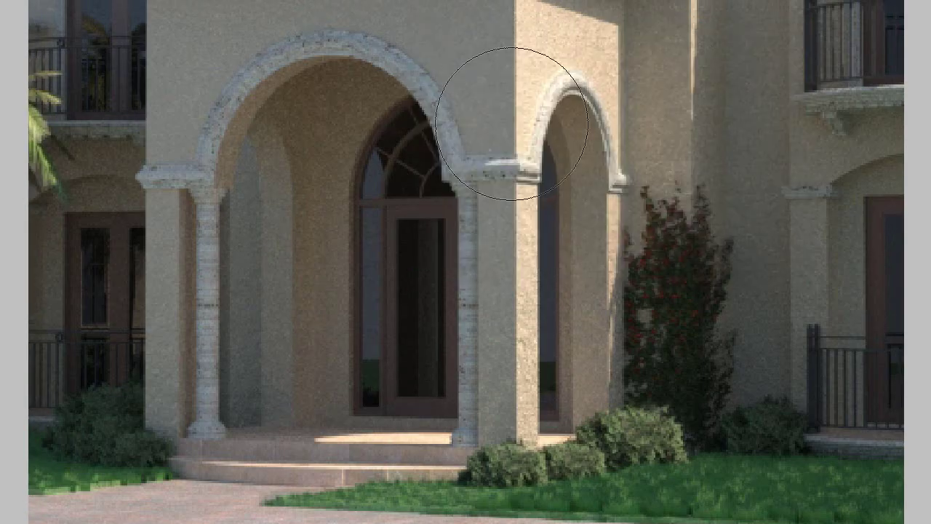
click(501, 378)
drag(502, 451, 501, 320)
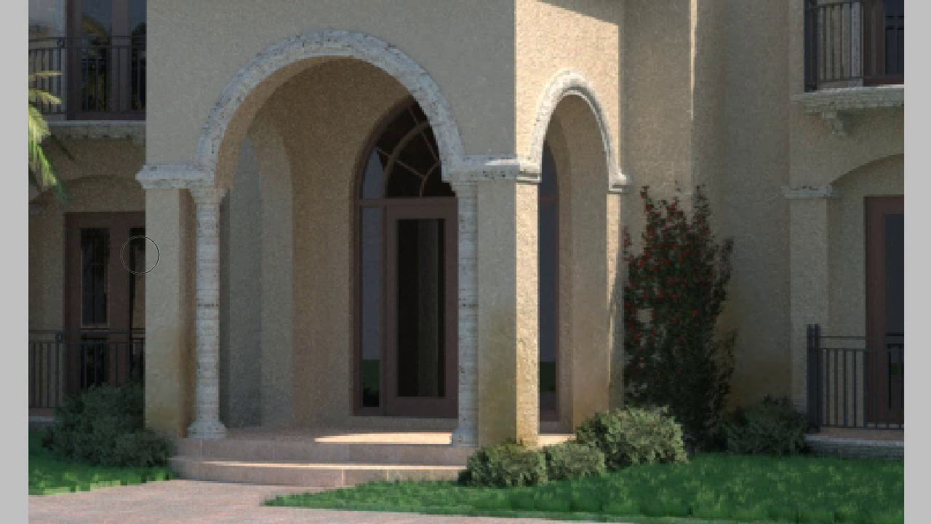
key(bracketright)
key(bracketright)
key(bracketright)
key(bracketleft)
key(bracketleft)
key(bracketleft)
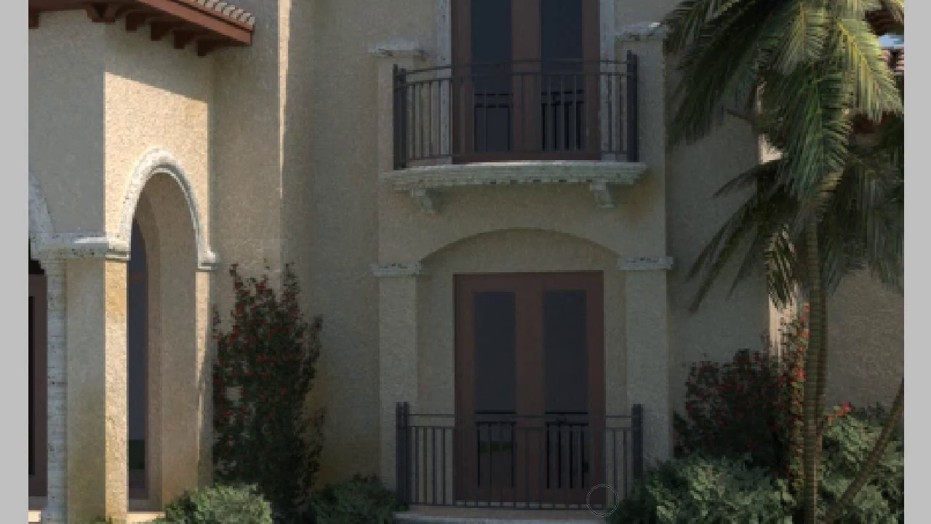
Paint a dark grime band down the wall edge and shade the pillar's lower edge
drag(301, 157, 302, 308)
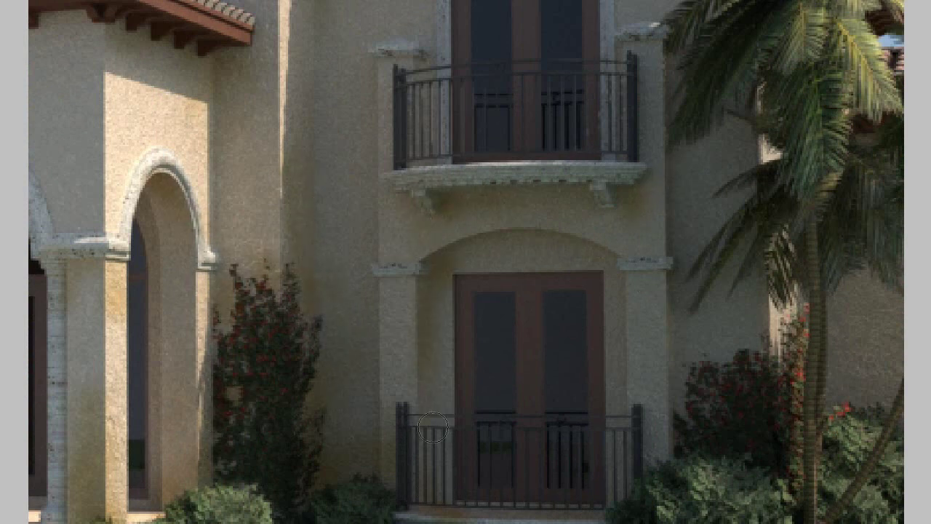
drag(656, 465, 651, 339)
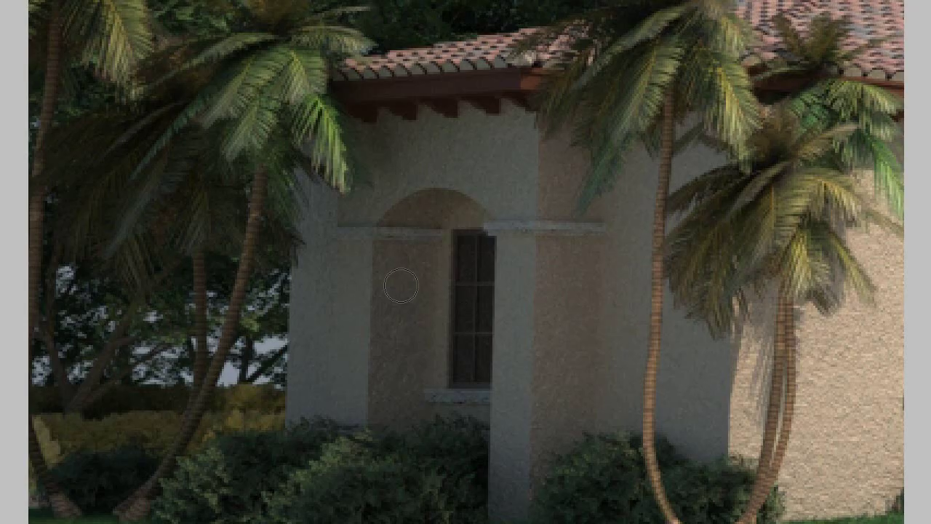
Streak grime down the lower walls, central pillar, eave, window sill and around the right window
drag(299, 378, 294, 414)
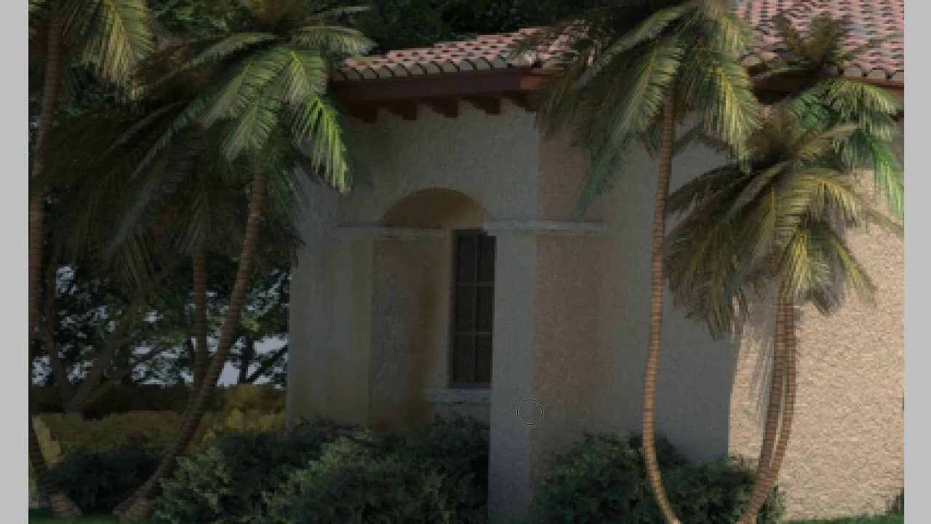
drag(502, 396, 513, 509)
drag(571, 360, 575, 462)
drag(568, 240, 523, 109)
drag(425, 416, 466, 399)
drag(740, 442, 618, 422)
drag(690, 415, 735, 334)
drag(749, 393, 816, 413)
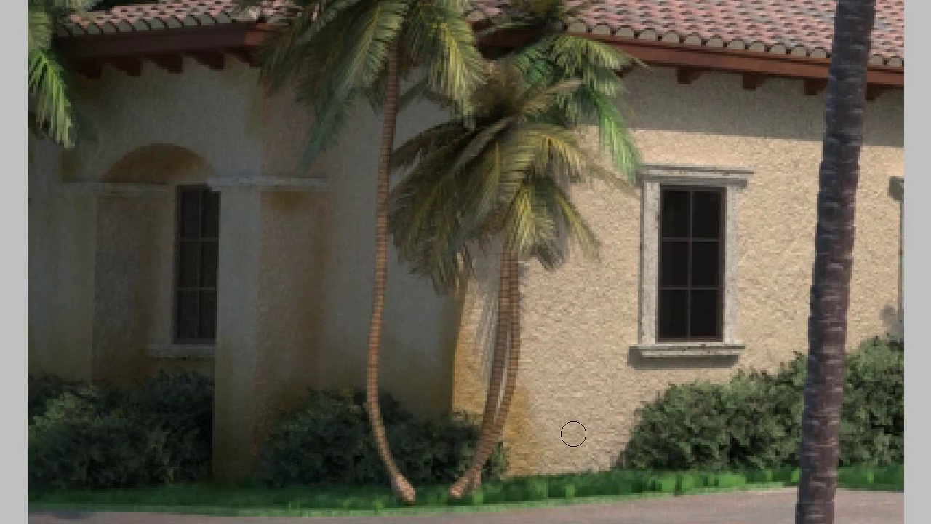
drag(573, 434, 600, 398)
drag(626, 349, 684, 407)
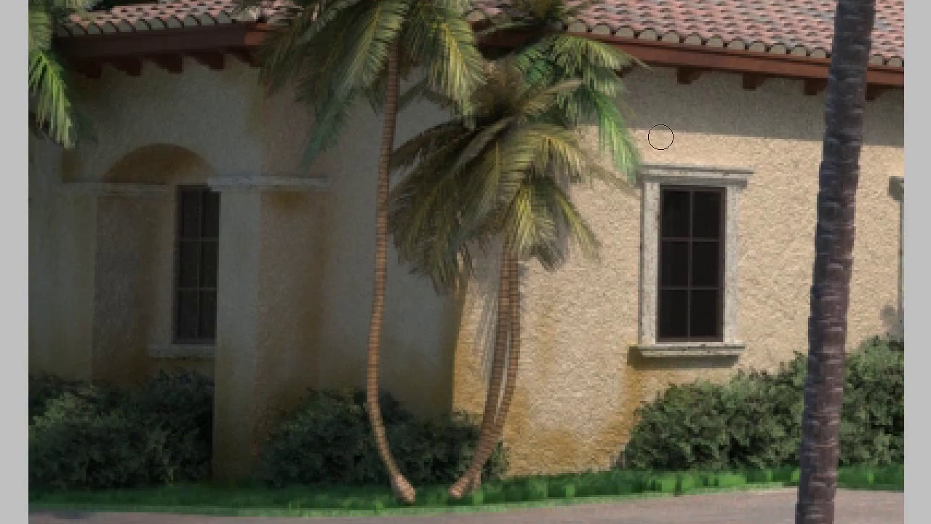
Add faint grime on the left wall and beside the centre and right windows, then zoom out
mouse_move(329, 95)
mouse_down()
mouse_move(239, 192)
mouse_move(119, 206)
mouse_up()
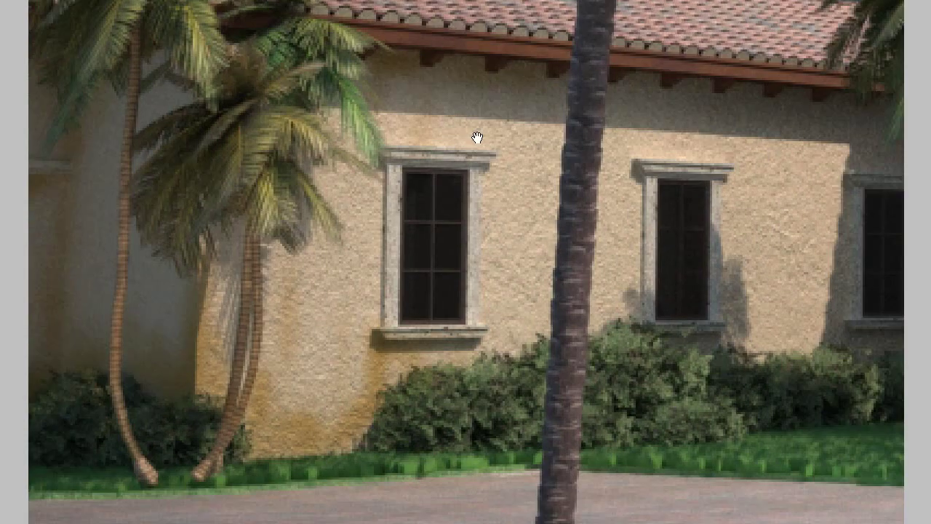
drag(487, 212, 489, 345)
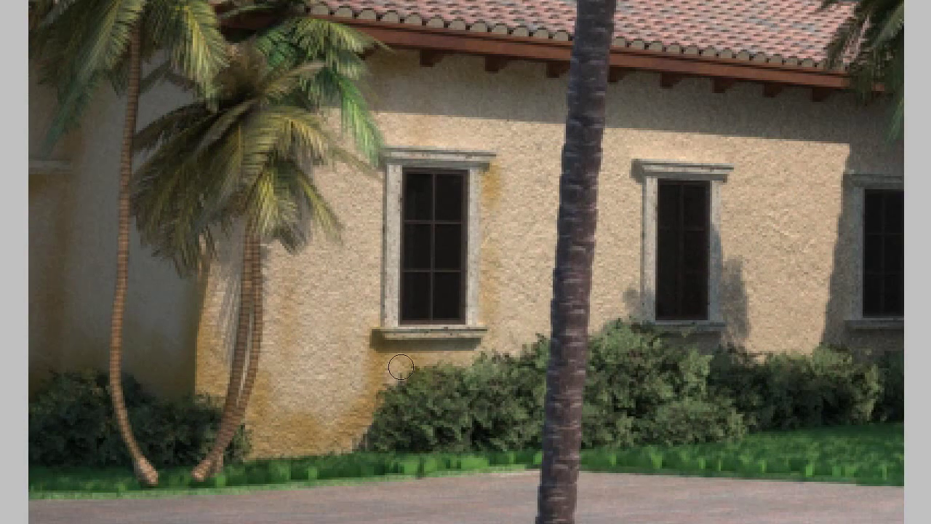
drag(551, 208, 491, 352)
drag(754, 331, 773, 339)
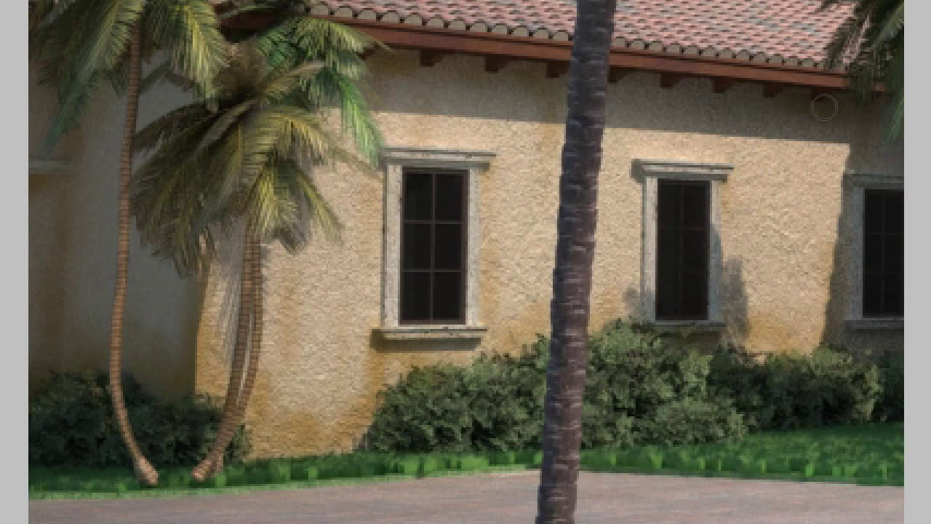
key(z)
alt+click(782, 214)
key(b)
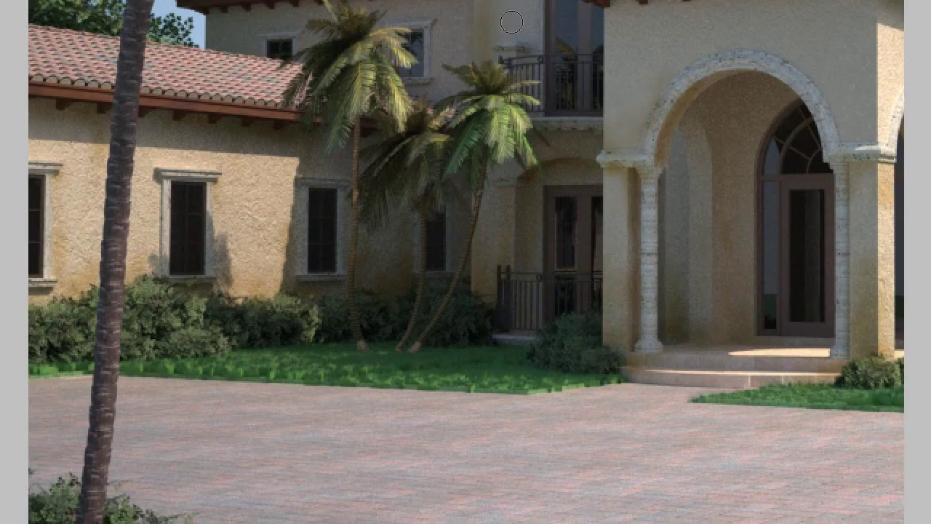
Streak grime down the arch's inner wall, fit the image on screen, then zoom onto the porch
mouse_move(748, 73)
mouse_down()
mouse_move(698, 164)
mouse_move(743, 332)
mouse_up()
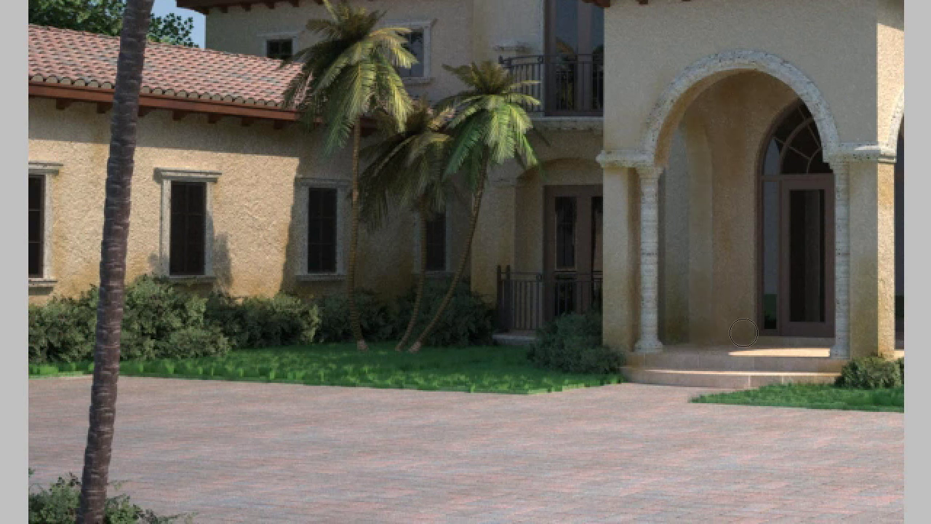
key(ctrl+0)
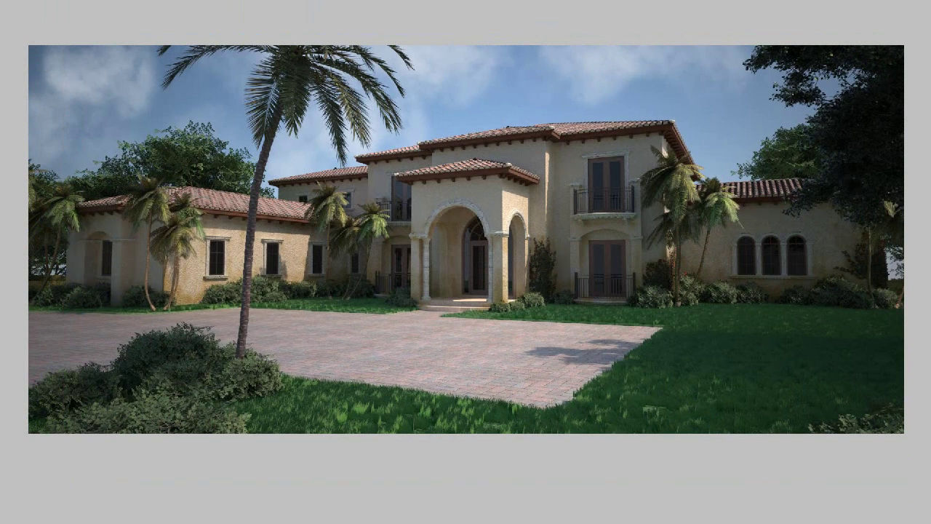
drag(346, 127, 429, 68)
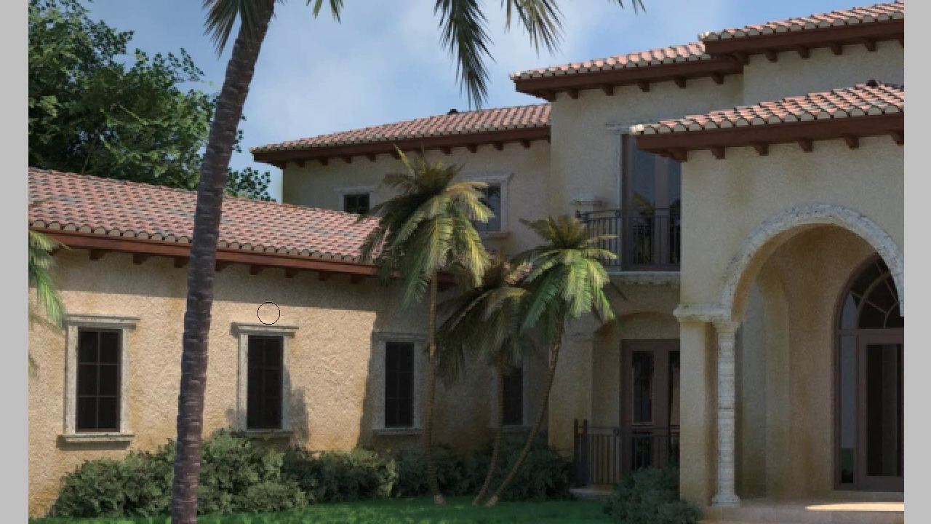
Zoom out, accept a new grime colour, and paint three downward streaks on the side wing wall
click(401, 175)
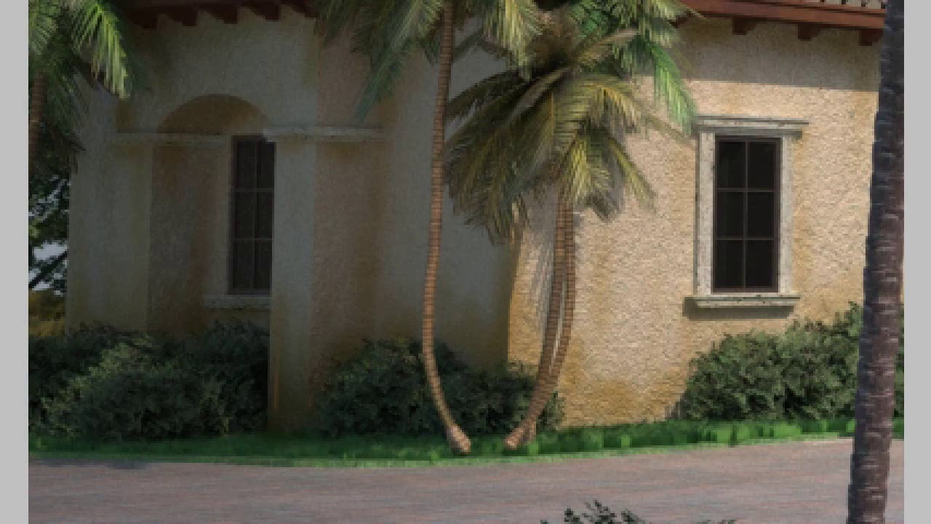
key(Return)
drag(373, 286, 373, 347)
drag(568, 379, 579, 427)
drag(521, 304, 524, 374)
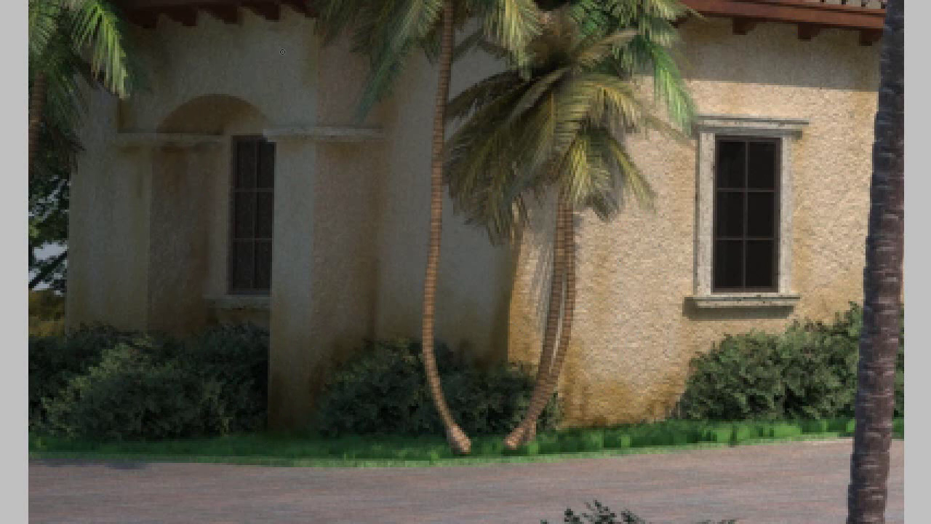
mouse_move(700, 265)
mouse_down()
mouse_move(599, 265)
mouse_move(420, 294)
mouse_up()
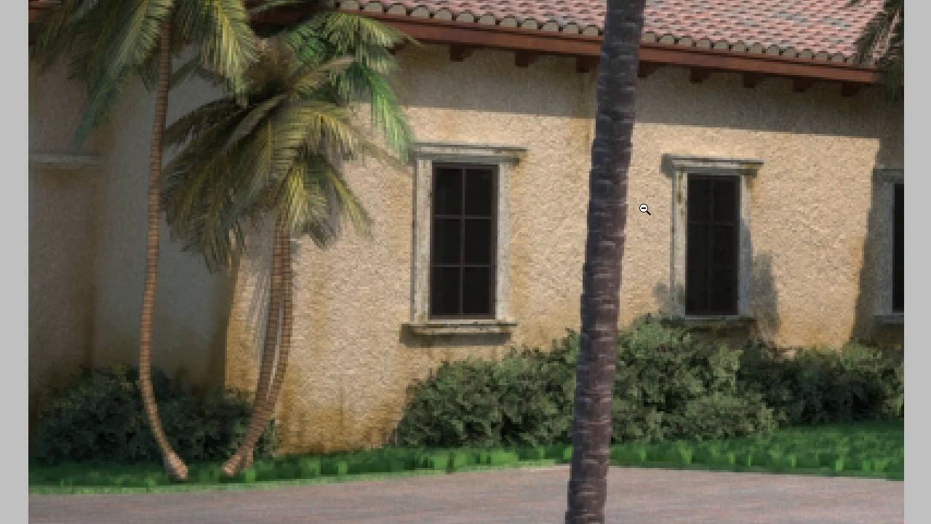
Navigate to the arched entrance and streak grime down the column and along the wall base
drag(645, 209, 748, 230)
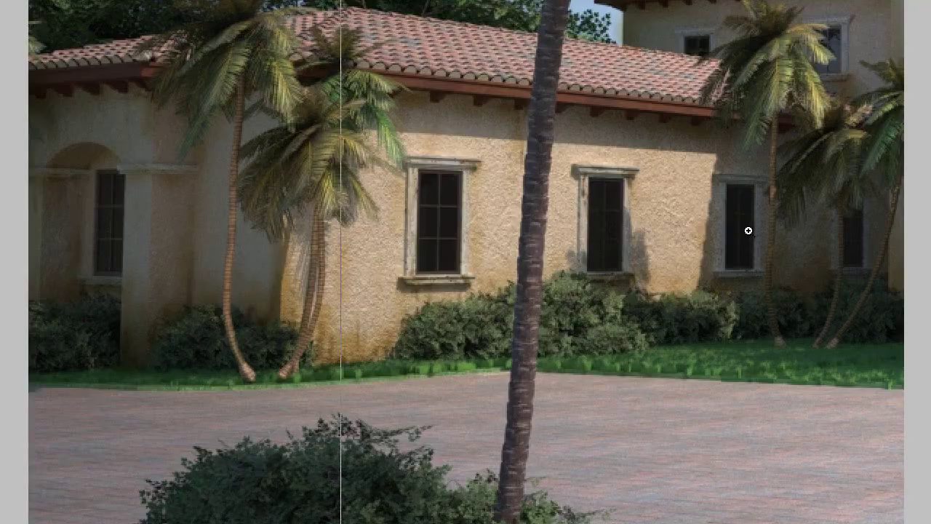
scroll(748, 231, up, 2)
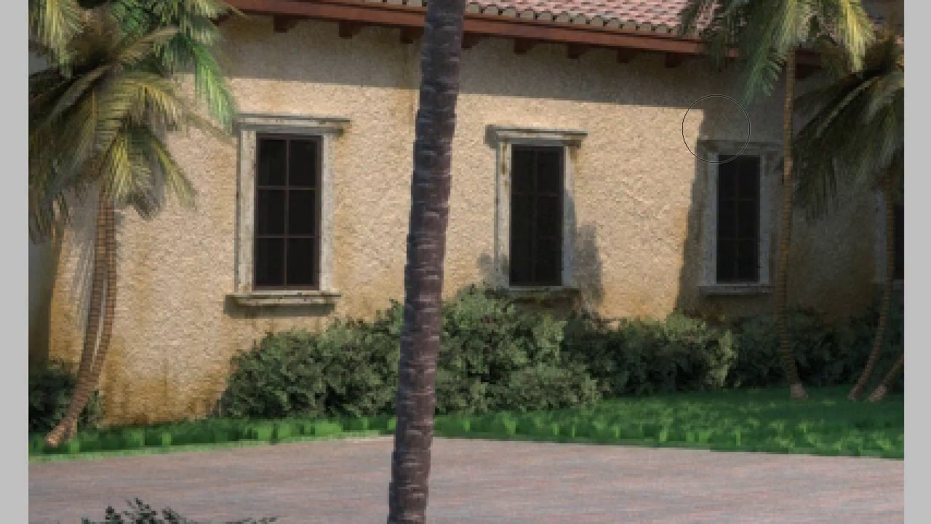
drag(716, 128, 494, 67)
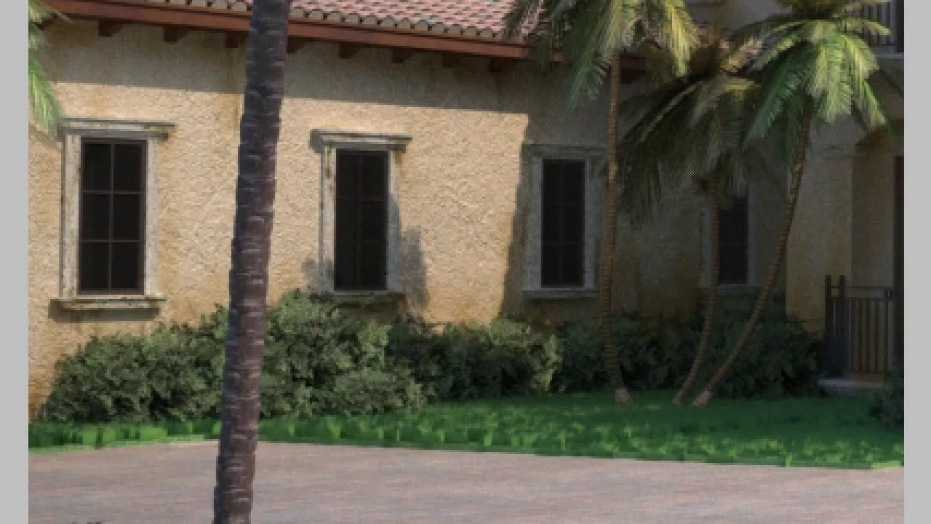
drag(696, 317, 393, 227)
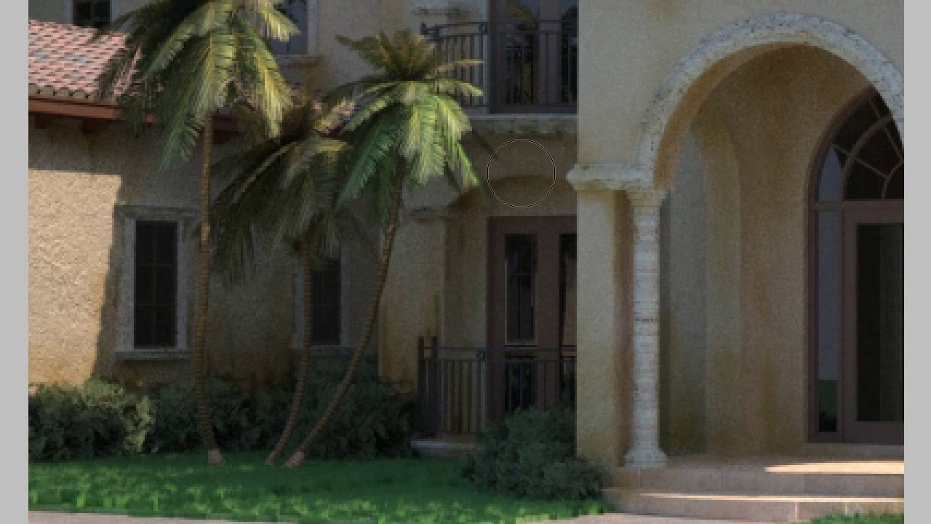
drag(643, 198, 638, 248)
drag(619, 436, 589, 480)
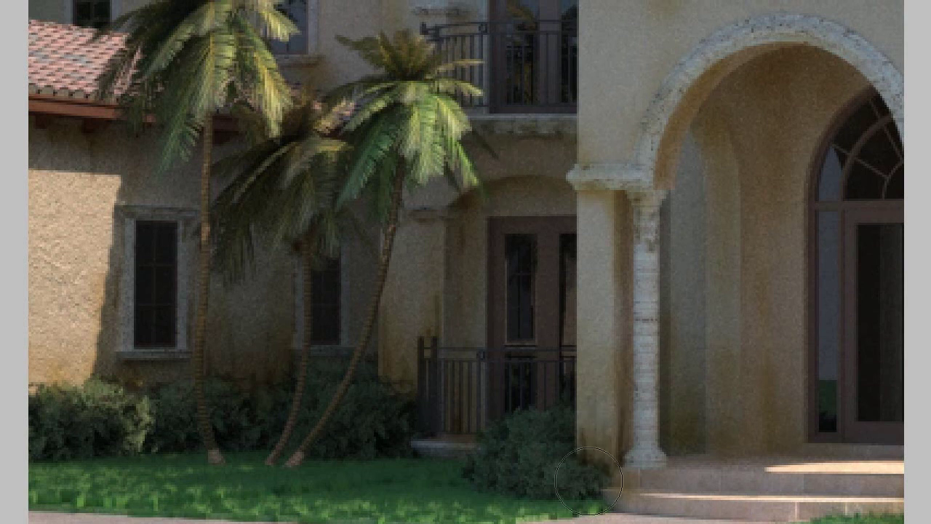
drag(671, 427, 680, 454)
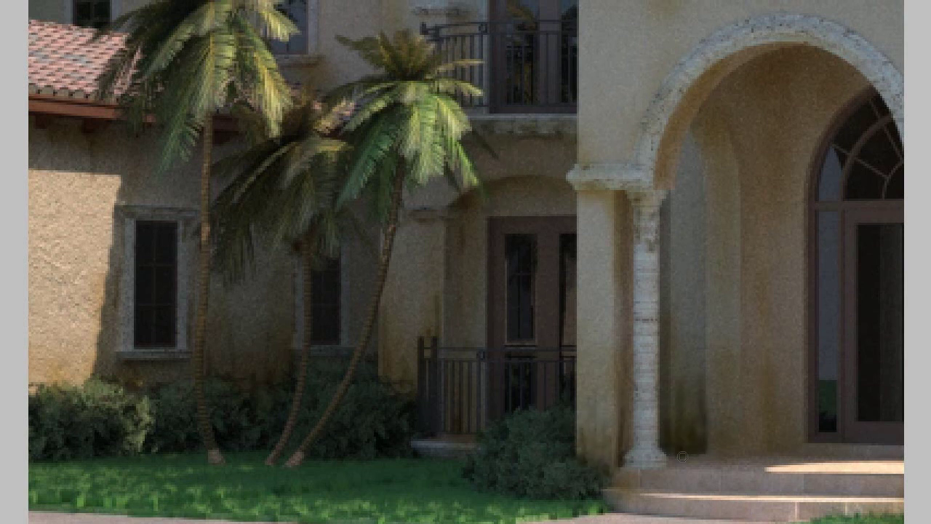
drag(772, 418, 751, 400)
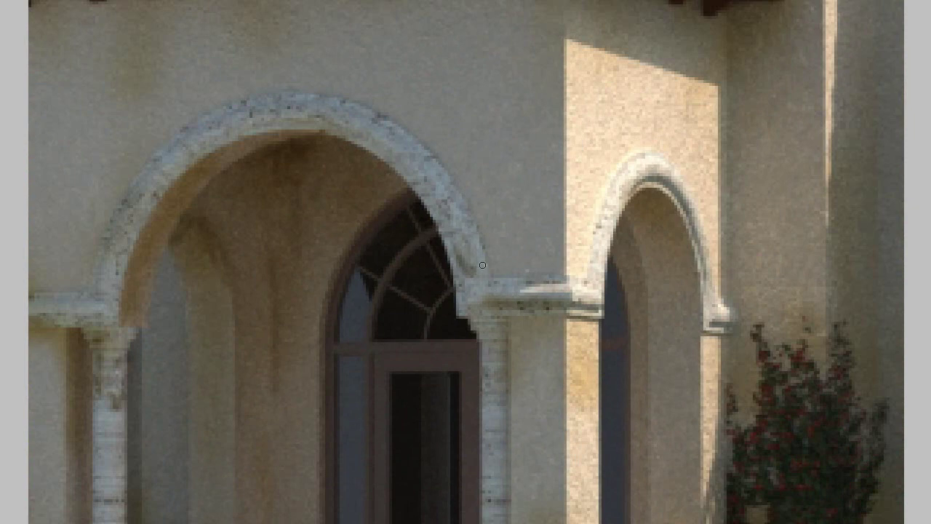
Streak dirt down both columns and the small arch, and faintly onto a column capital
drag(482, 264, 737, 382)
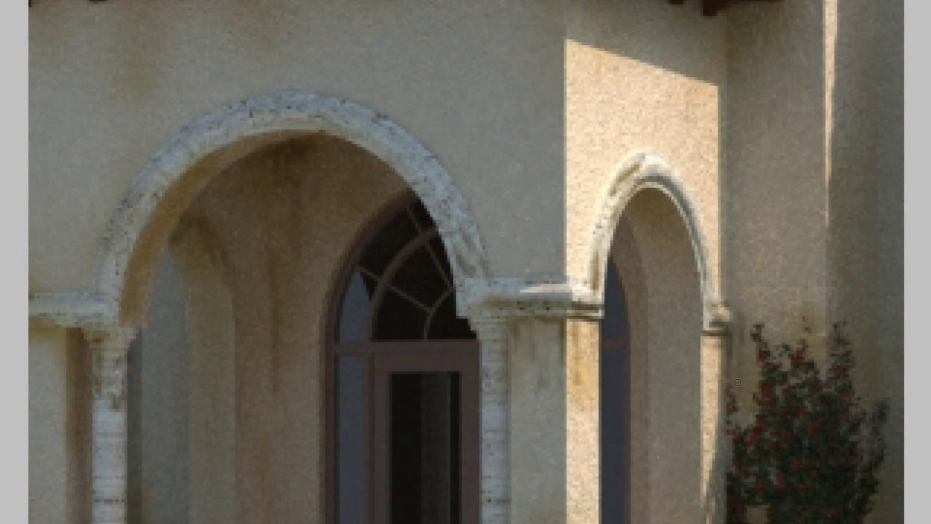
drag(698, 323, 713, 332)
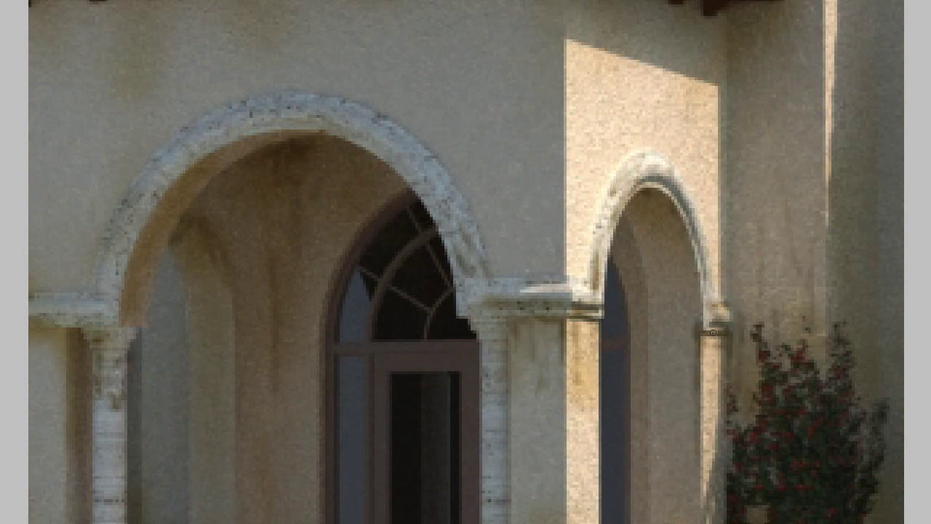
drag(113, 313, 211, 131)
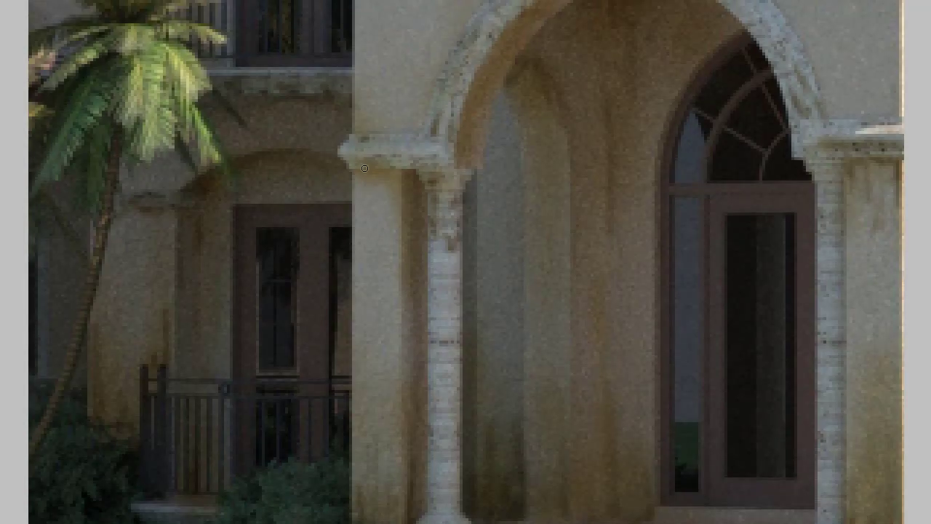
drag(364, 168, 390, 185)
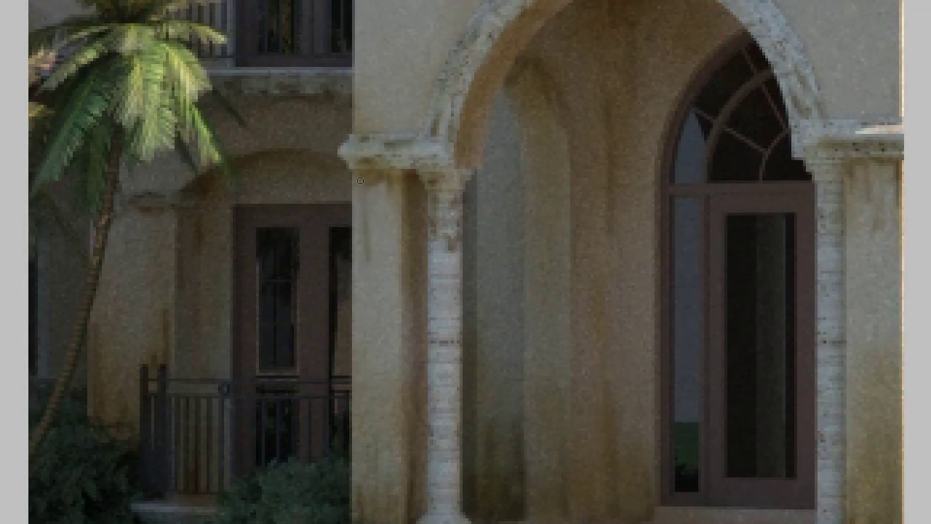
scroll(720, 39, down, 3)
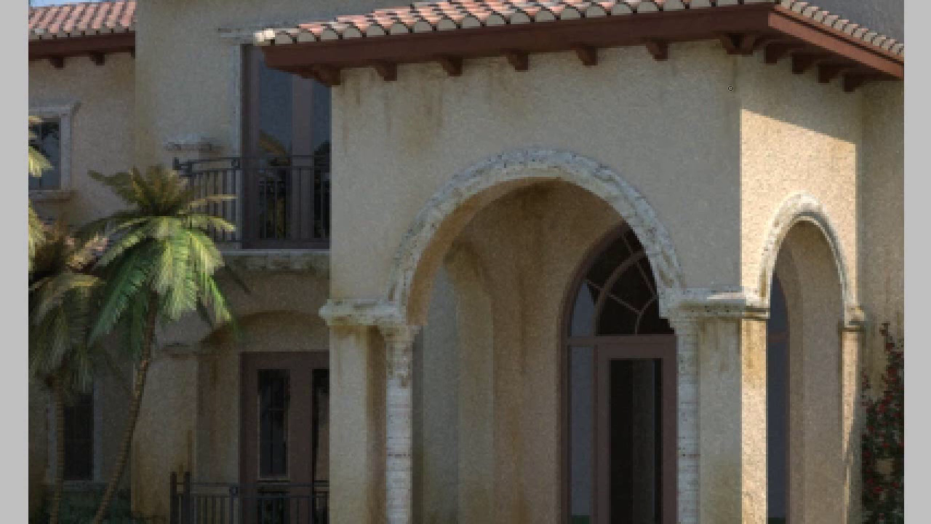
key(bracketright)
key(bracketright)
key(bracketright)
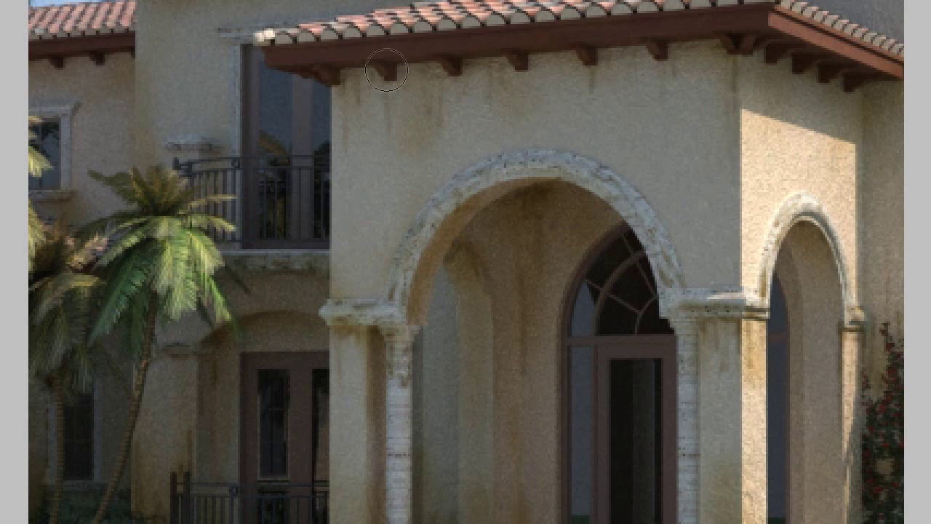
key(bracketleft)
key(bracketleft)
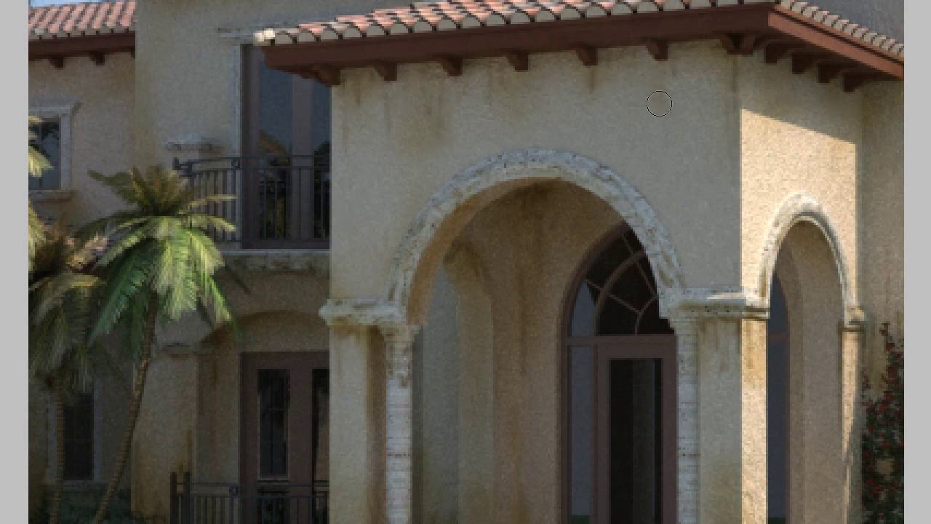
Fit the image on screen, zoom out a step, then marquee-zoom onto the balconies and palms
key(ctrl+0)
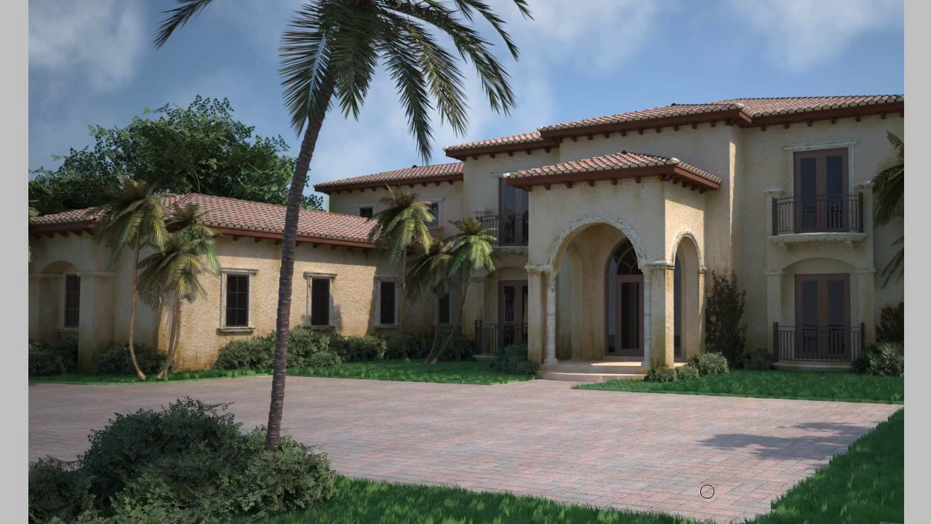
ctrl+alt+click(629, 260)
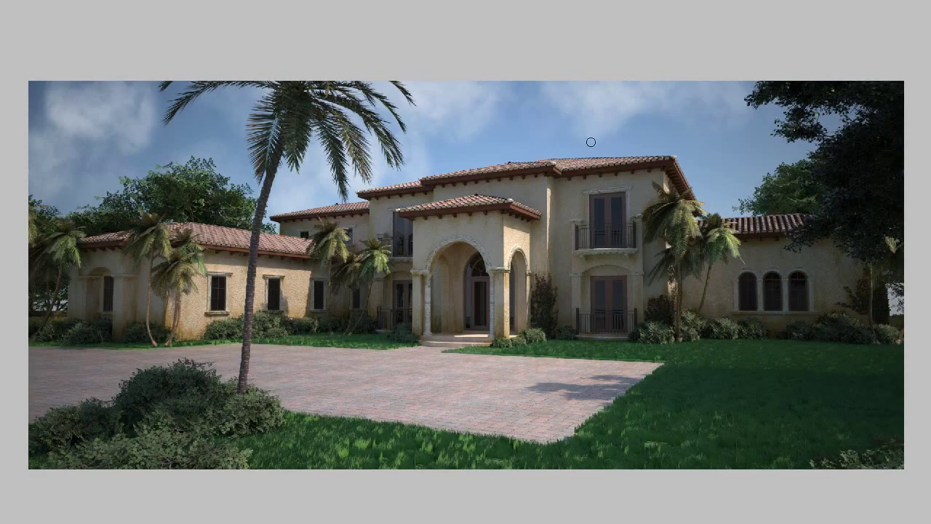
drag(486, 149, 752, 418)
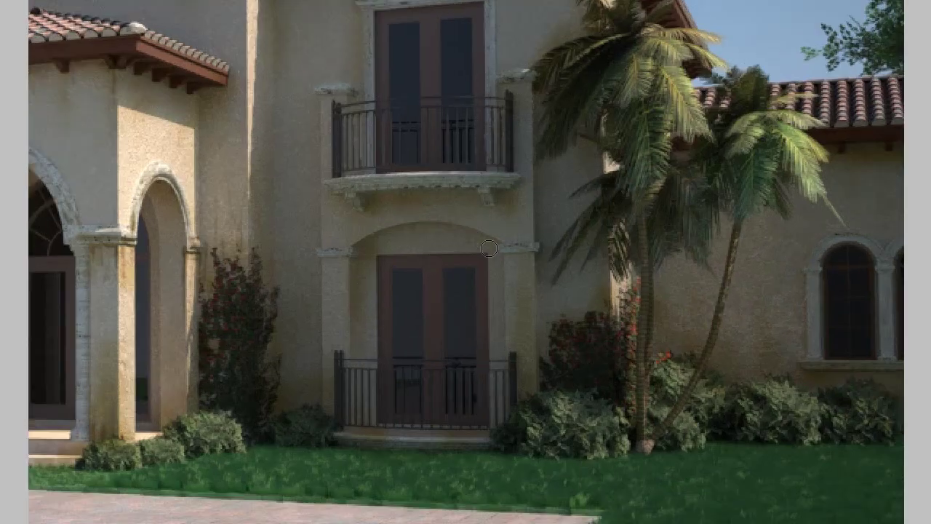
Burn grime streaks onto the lower walls, pillars, front step and balcony underside
click(519, 241)
drag(229, 166, 204, 295)
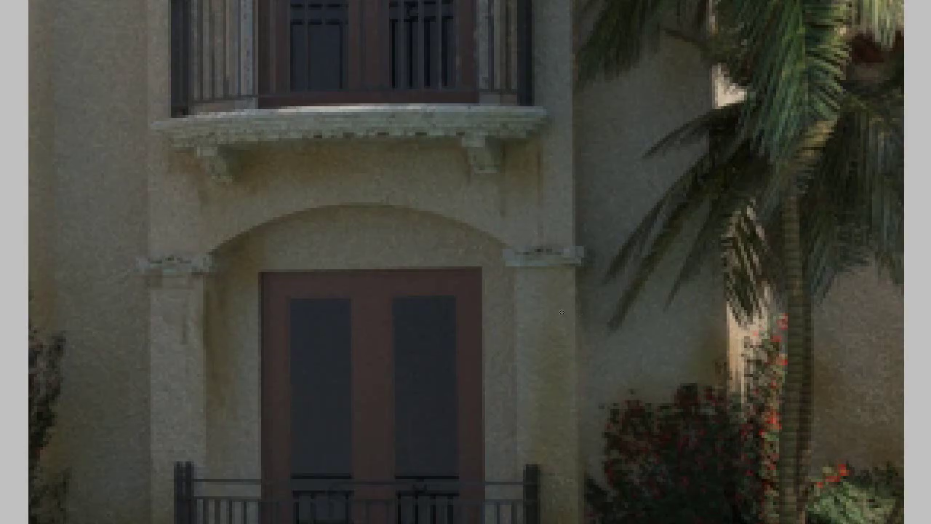
drag(513, 263, 572, 496)
drag(662, 355, 836, 458)
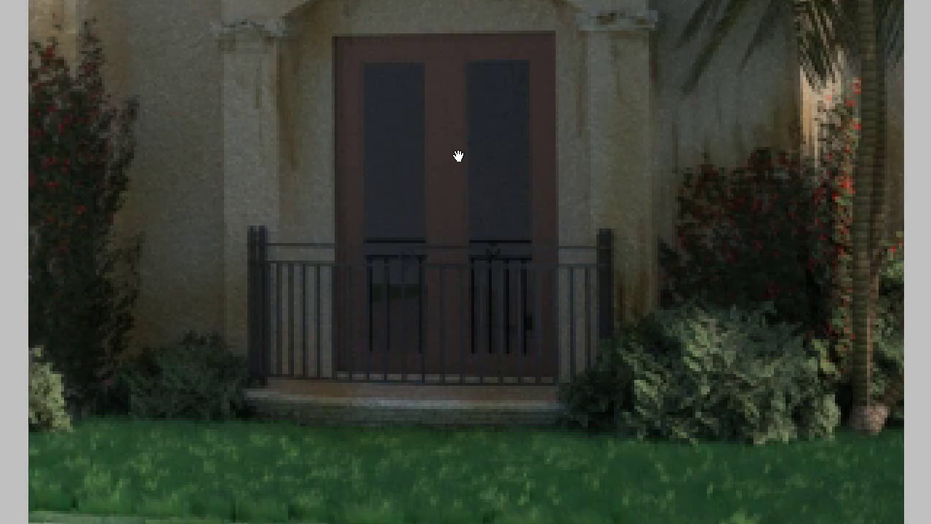
drag(313, 378, 424, 420)
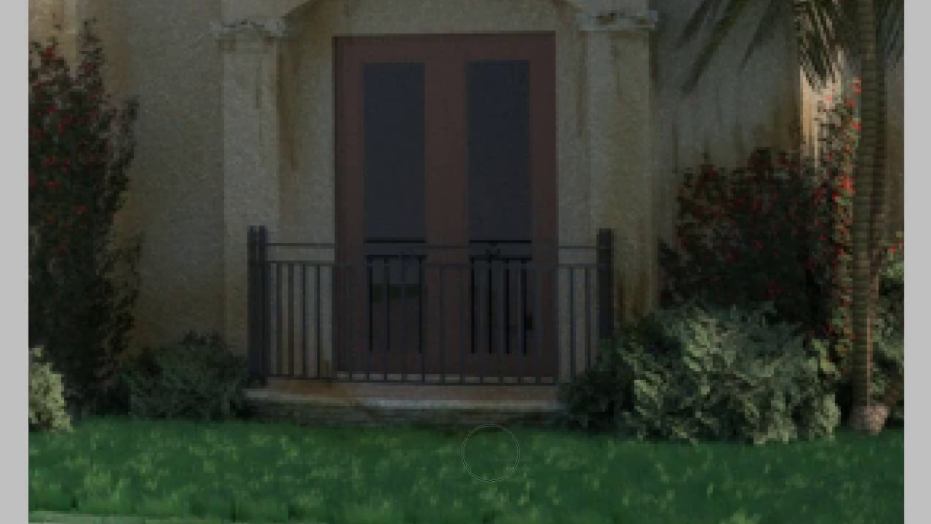
drag(247, 40, 283, 269)
mouse_move(211, 331)
mouse_down()
mouse_move(182, 312)
mouse_move(131, 349)
mouse_up()
drag(115, 32, 125, 151)
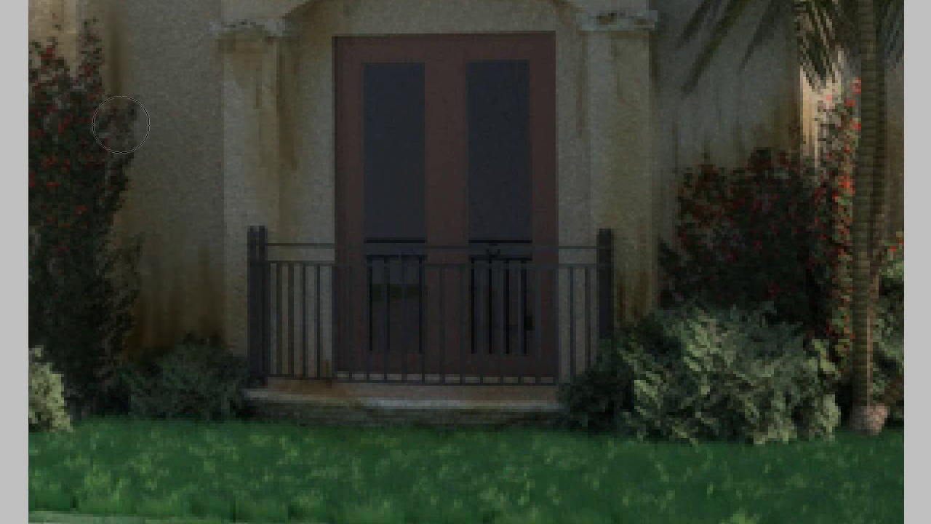
mouse_move(704, 120)
mouse_down()
mouse_move(655, 228)
mouse_move(676, 312)
mouse_up()
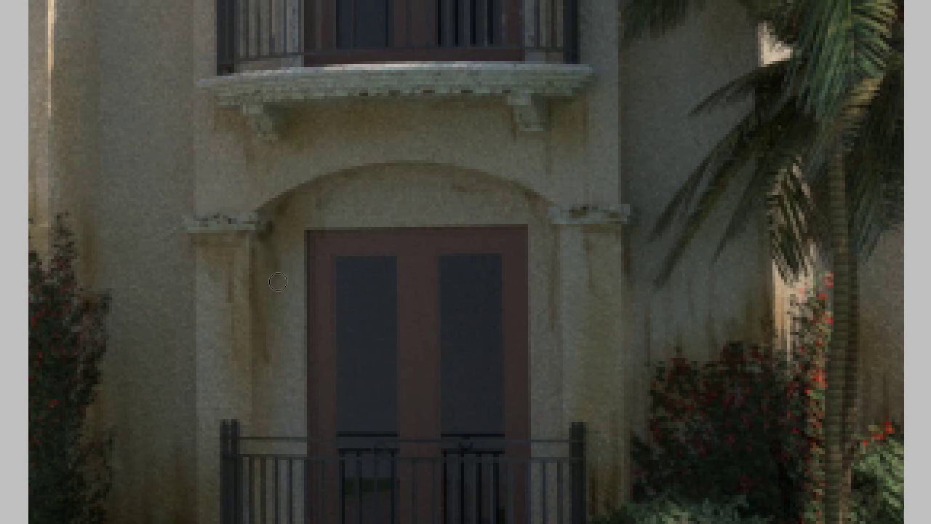
mouse_move(543, 135)
mouse_down()
mouse_move(407, 81)
mouse_move(536, 104)
mouse_move(553, 315)
mouse_up()
Burn grime down the upper balcony's door frame, under the ledge and onto the right pillar top
drag(284, 15, 502, 15)
key(bracketleft)
drag(240, 32, 252, 133)
mouse_move(217, 219)
mouse_down()
mouse_move(182, 193)
mouse_move(166, 349)
mouse_up()
key(bracketright)
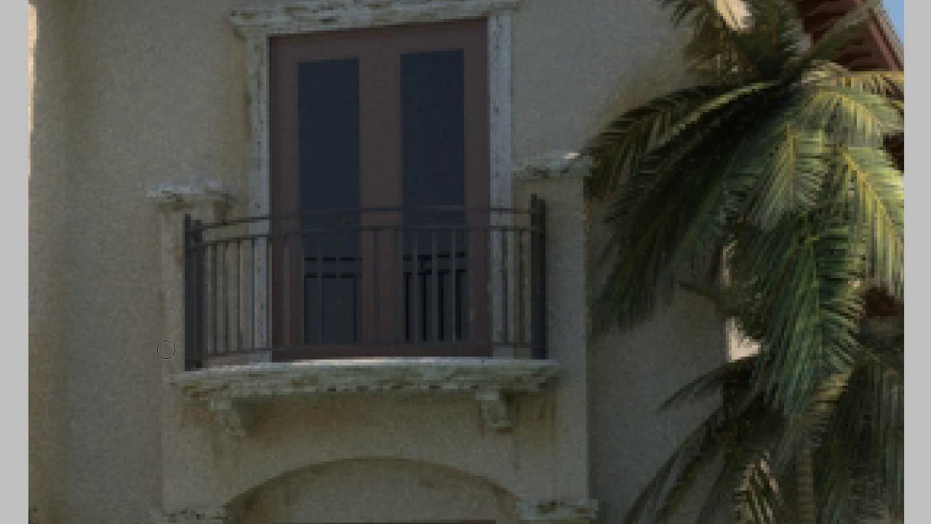
drag(117, 51, 242, 167)
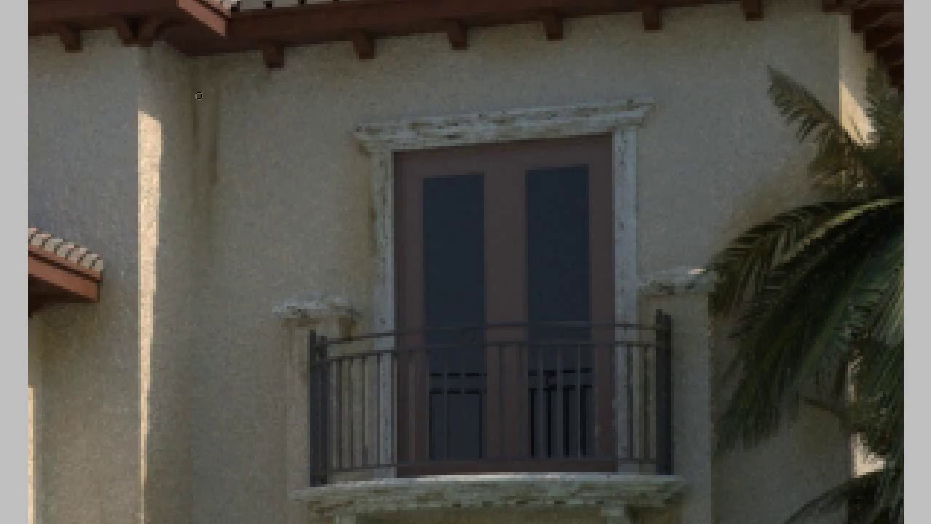
drag(625, 135, 639, 214)
drag(698, 306, 655, 283)
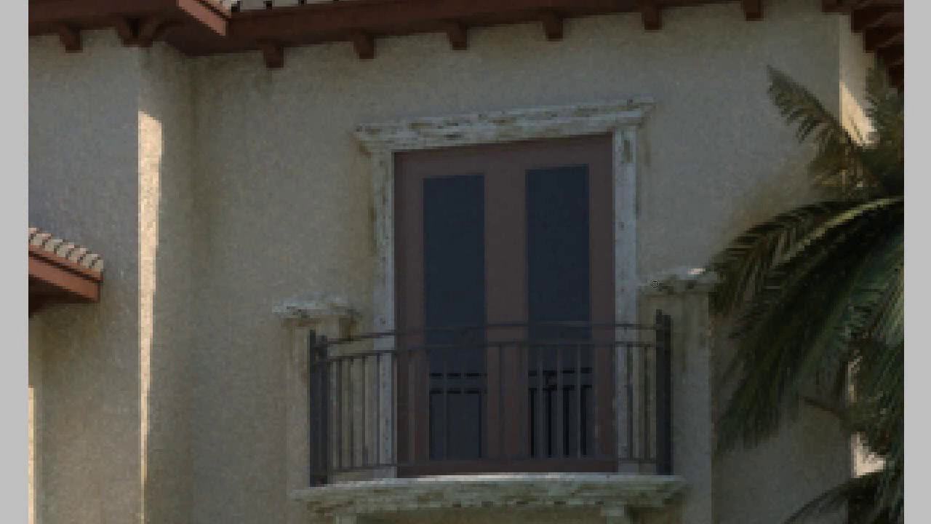
Burn a thin grime streak onto the left wing's upper stucco wall
drag(830, 51, 830, 101)
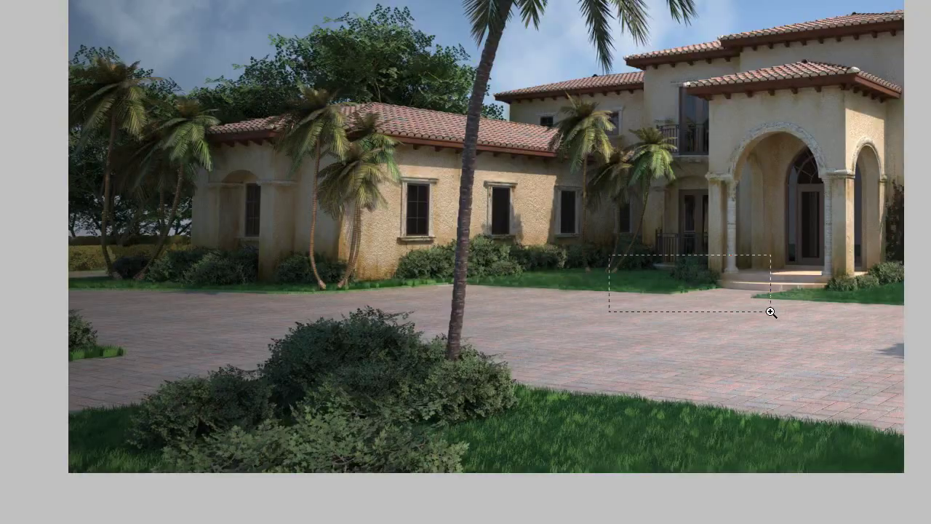
Zoom in on the entrance and clone grass along the lawn edge below the left wing
drag(608, 255, 771, 312)
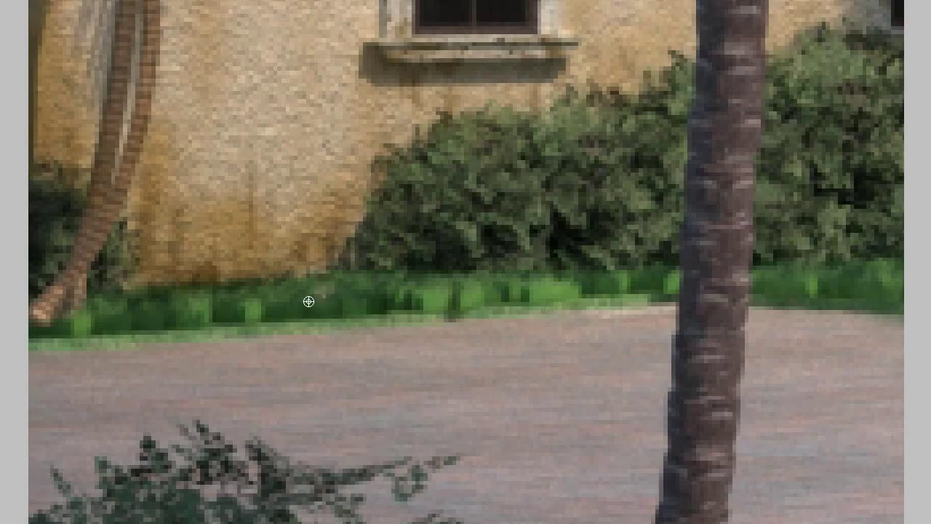
alt+click(308, 301)
drag(405, 297, 648, 283)
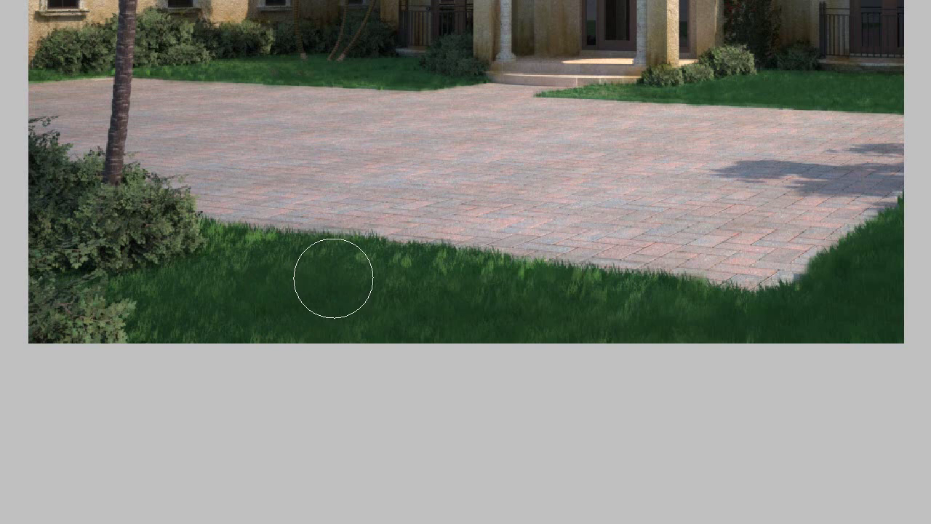
Clone grass along the lawn edge by the driveway, then fit the villa on screen
drag(332, 276, 416, 270)
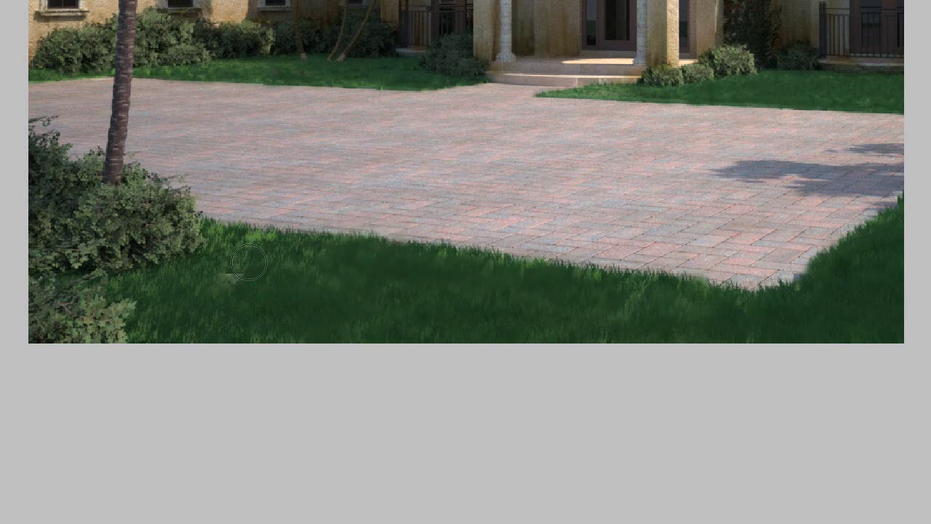
key(ctrl+minus)
right_click(447, 243)
click(474, 250)
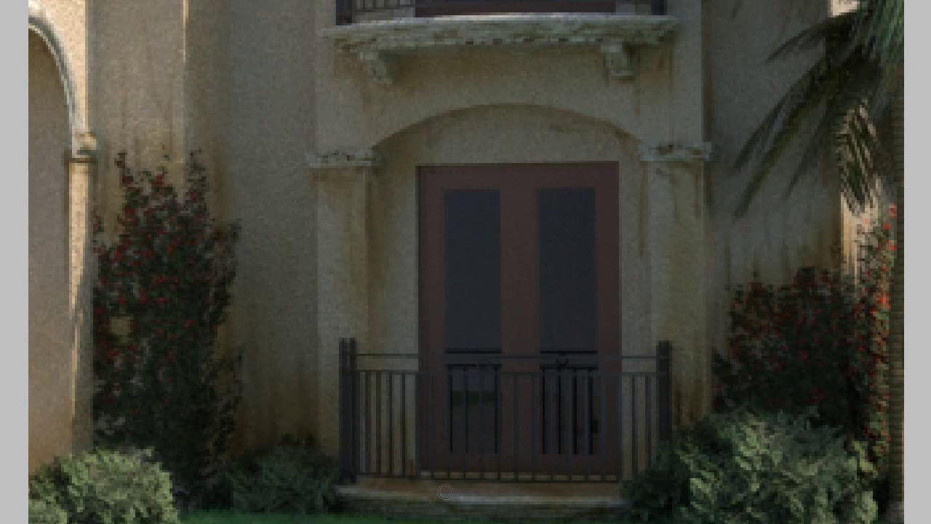
mouse_move(280, 319)
mouse_down()
mouse_move(308, 322)
mouse_move(384, 383)
mouse_move(579, 191)
mouse_move(795, 86)
mouse_up()
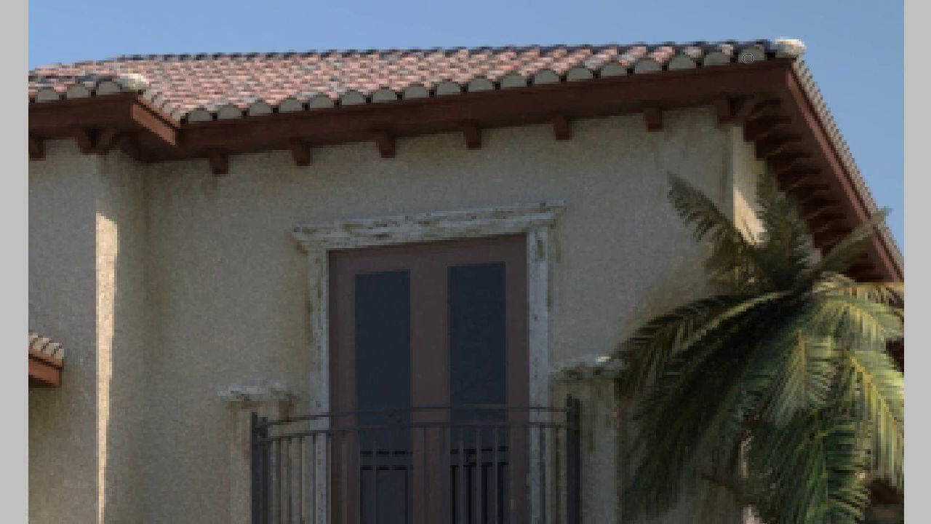
alt+click(458, 205)
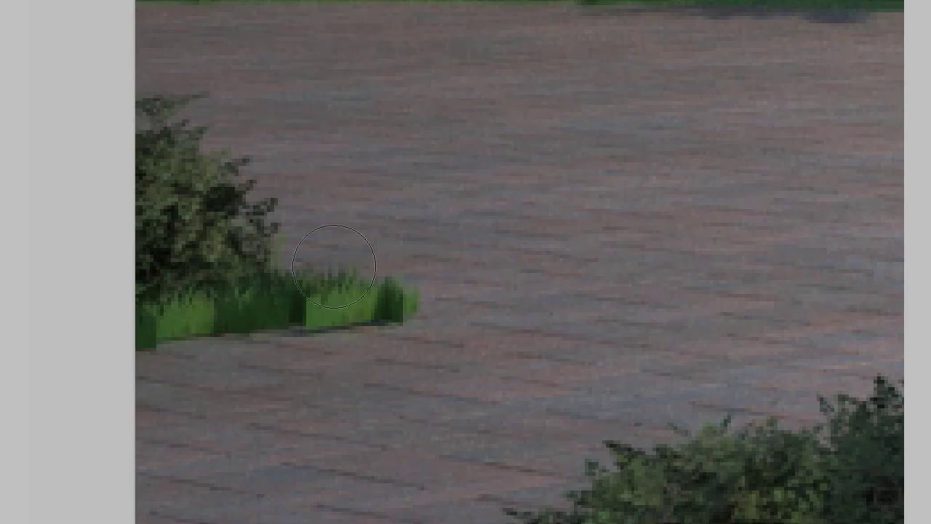
Smooth the blocky grass strip and set Brightness/Contrast to brightness 2, contrast 20
mouse_move(254, 301)
mouse_down()
mouse_move(356, 297)
mouse_move(325, 316)
mouse_up()
drag(465, 284, 494, 288)
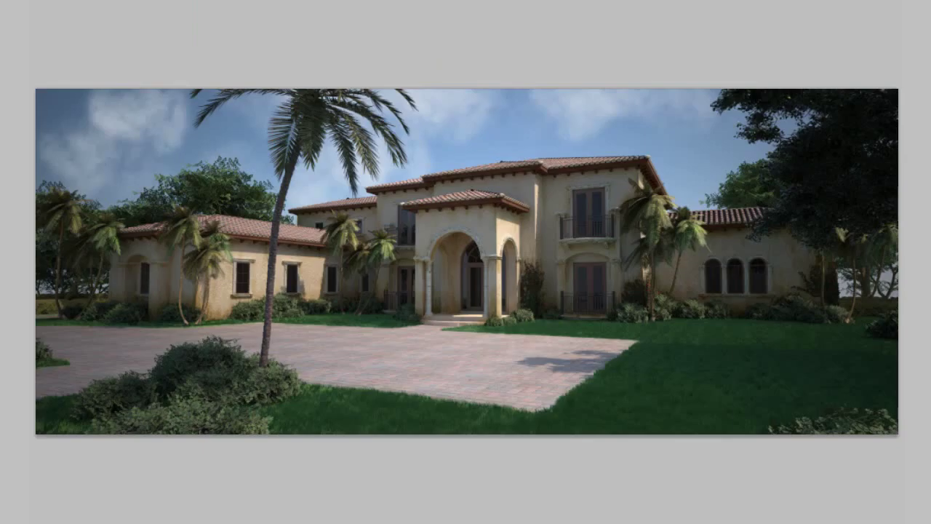
drag(847, 75, 840, 47)
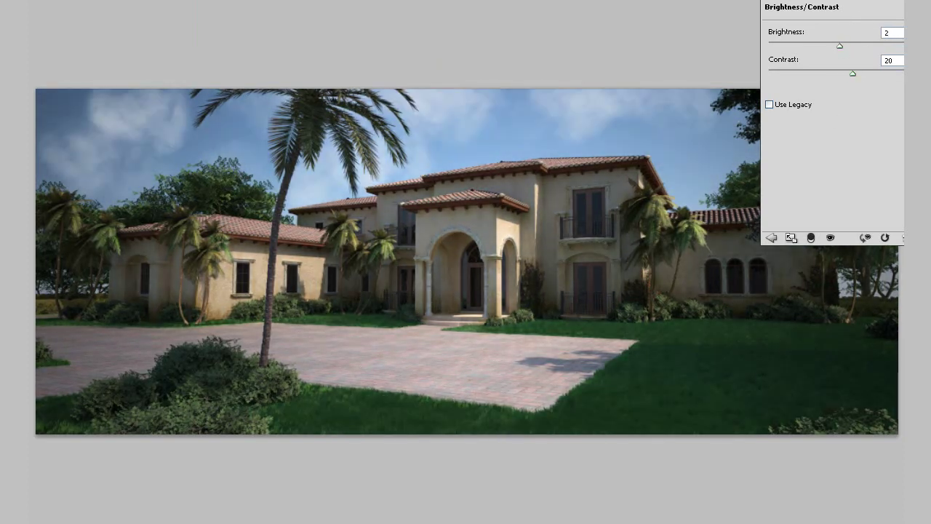
Commit the contrast boost and zoom in on the entrance steps and columns
key(Tab)
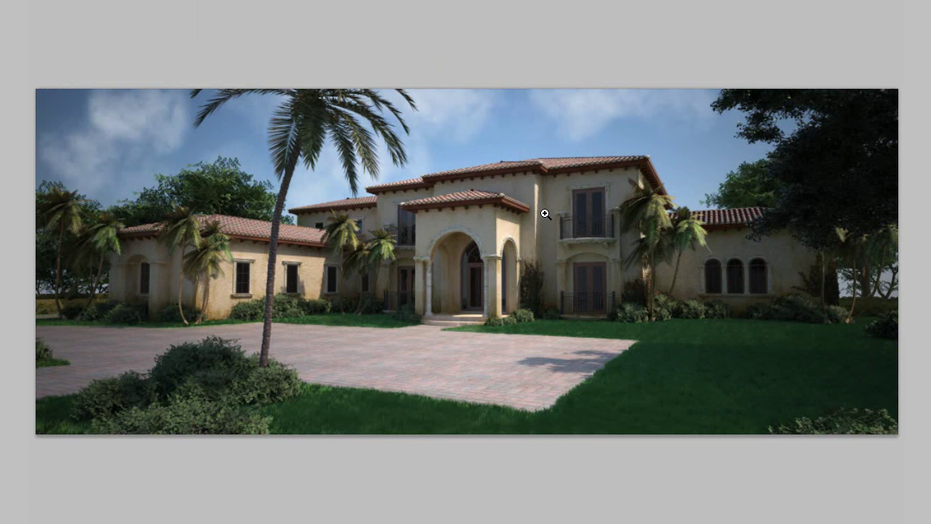
click(550, 205)
click(415, 307)
click(447, 320)
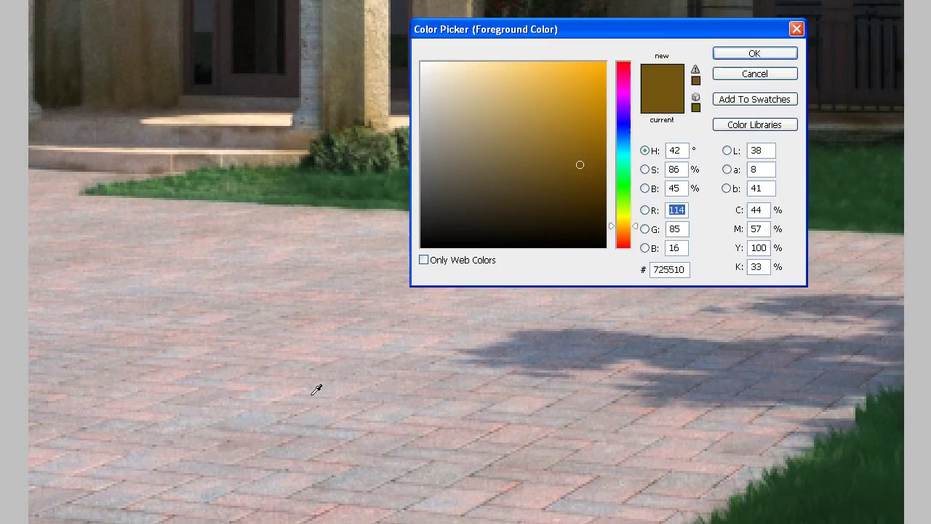
Sample the paving colour as the stain colour and dab three dark stains on the driveway
mouse_move(318, 389)
mouse_down()
mouse_move(444, 433)
mouse_move(480, 414)
mouse_up()
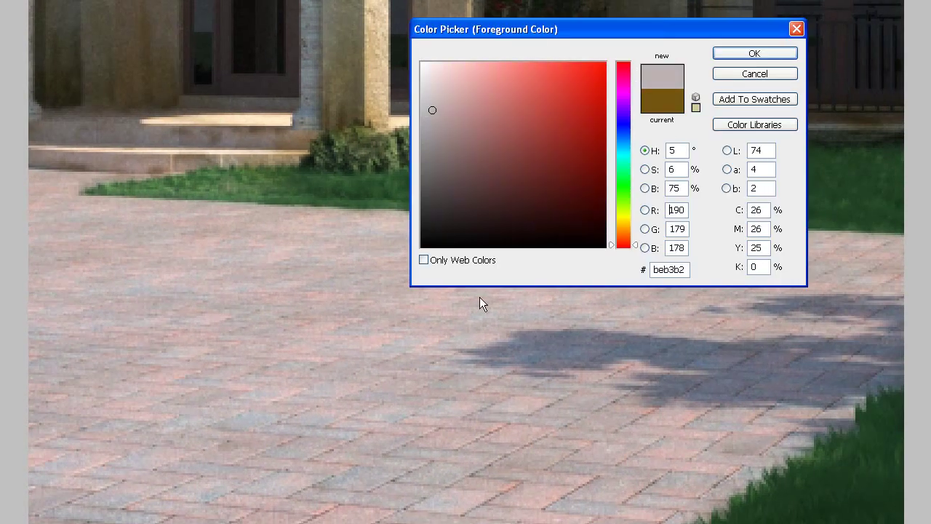
click(482, 411)
key(Return)
click(414, 444)
click(551, 420)
click(668, 292)
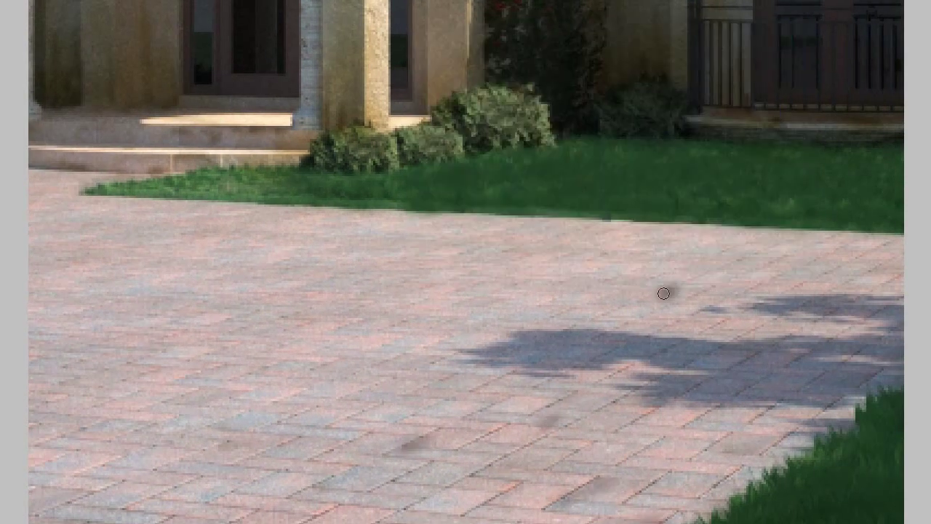
Brush a dark stain along the lower paving and bring the whole villa back into view
drag(277, 478, 531, 484)
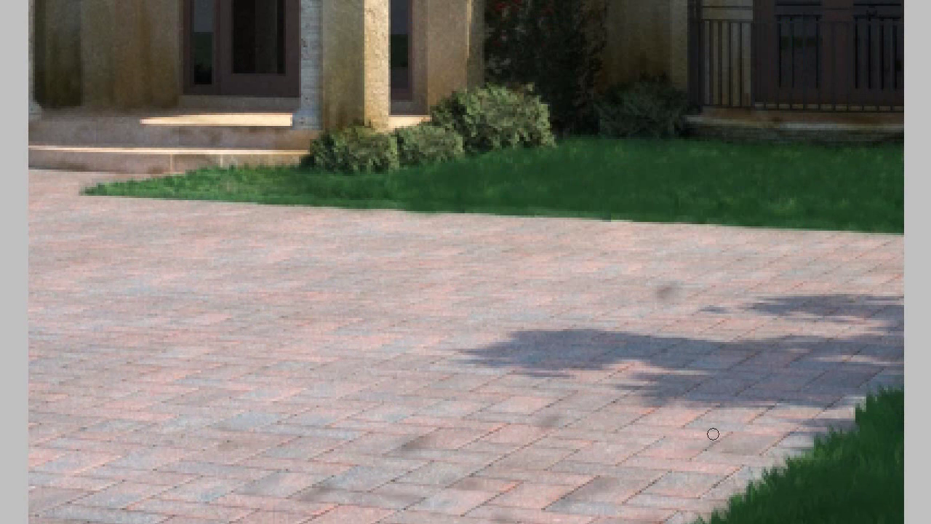
scroll(503, 310, down, 3)
scroll(493, 309, down, 3)
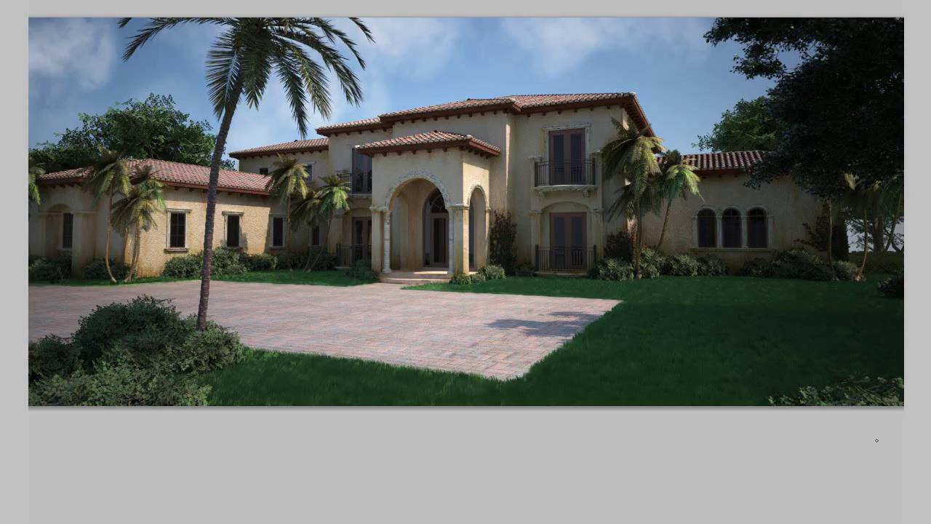
scroll(268, 423, up, 5)
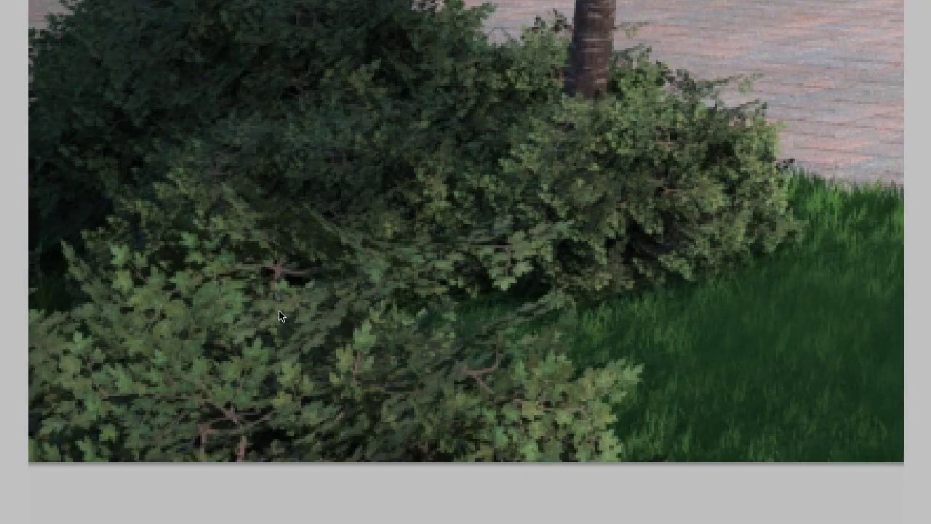
drag(442, 170, 291, 488)
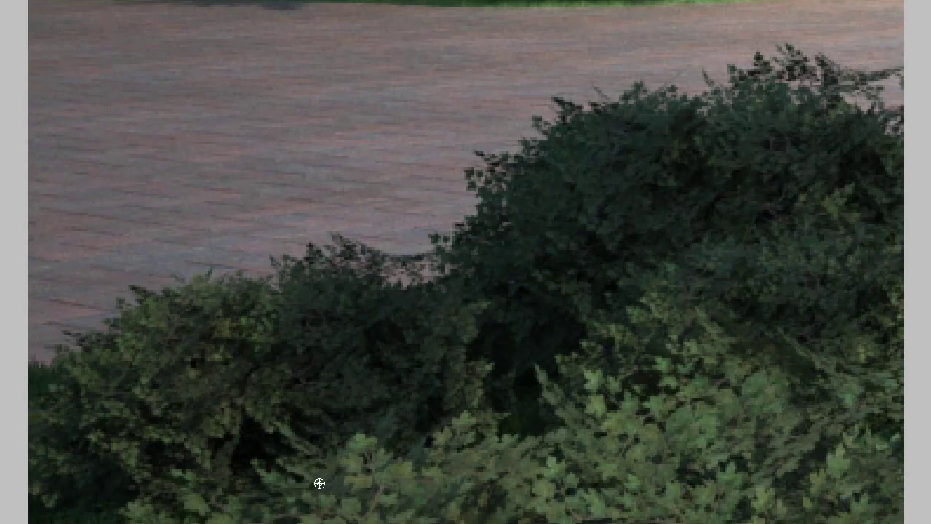
scroll(434, 346, down, 2)
drag(434, 222, 354, 295)
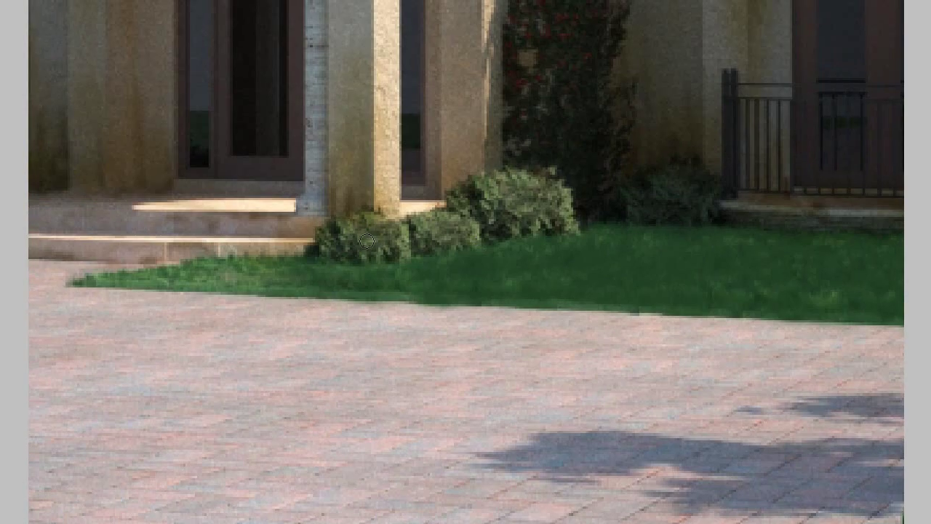
scroll(557, 305, down, 5)
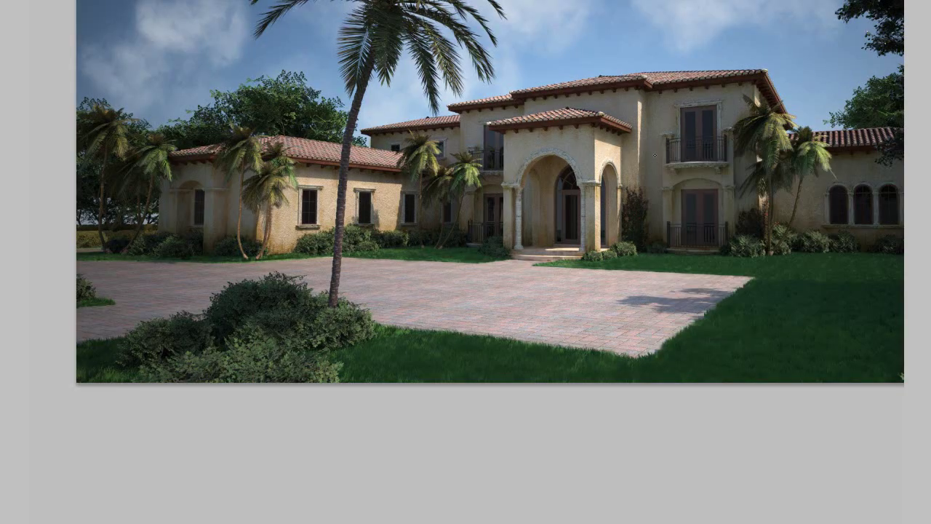
key(ctrl+0)
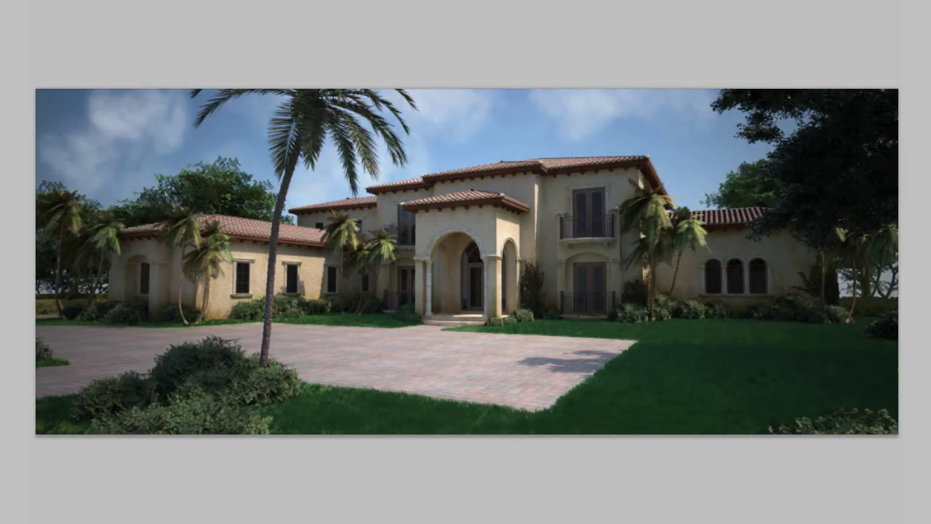